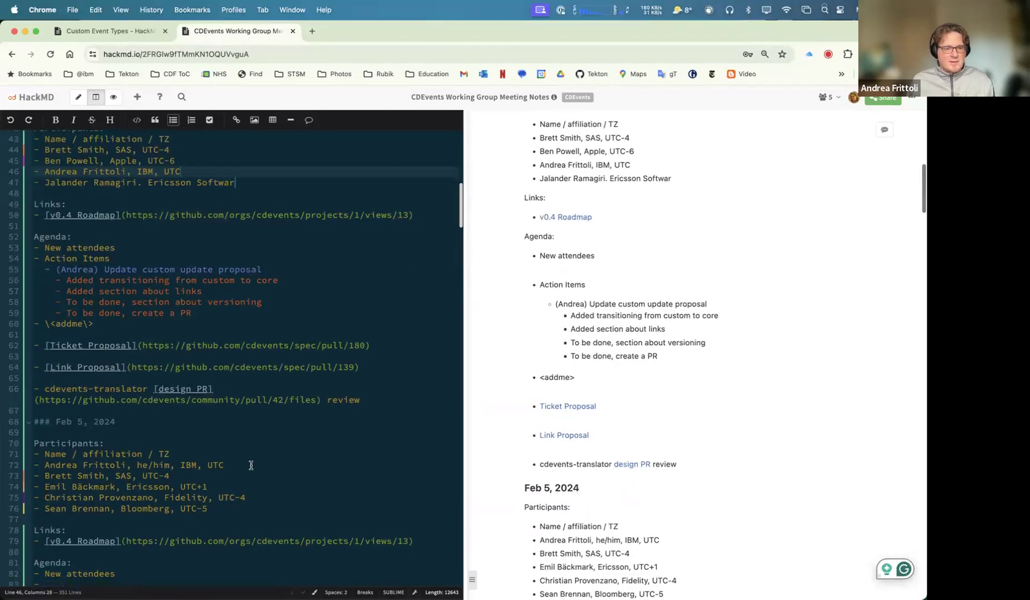
# Step: Paste the proposal's hackmd link at the end of the action item, changing 'update' to 'events'
pyautogui.scroll(-5, 251, 465)
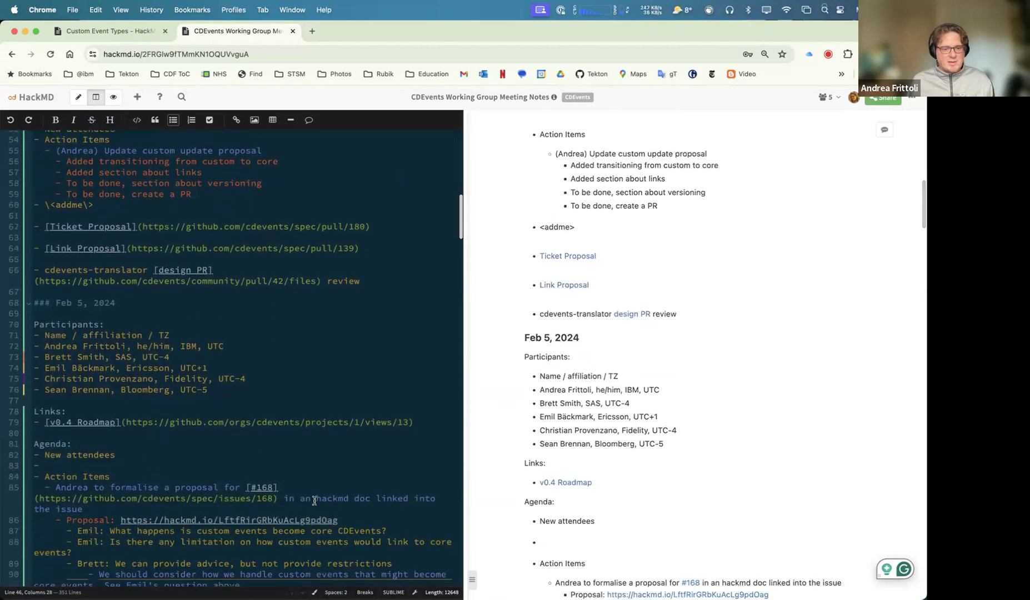
pyautogui.moveTo(358, 521); pyautogui.dragTo(117, 520)
pyautogui.press('super+c')
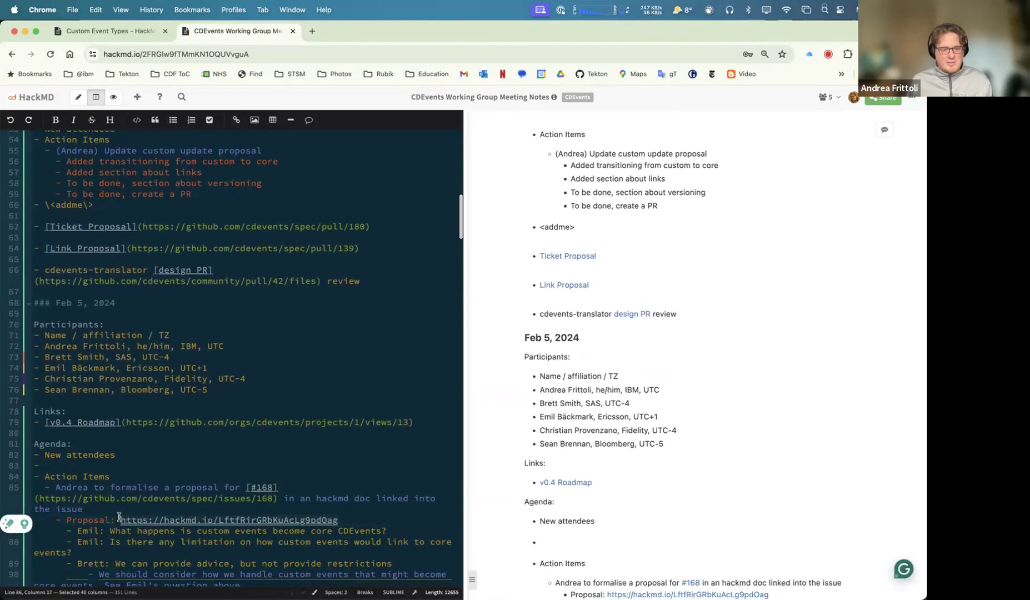
pyautogui.scroll(3, 258, 249)
pyautogui.click(283, 230)
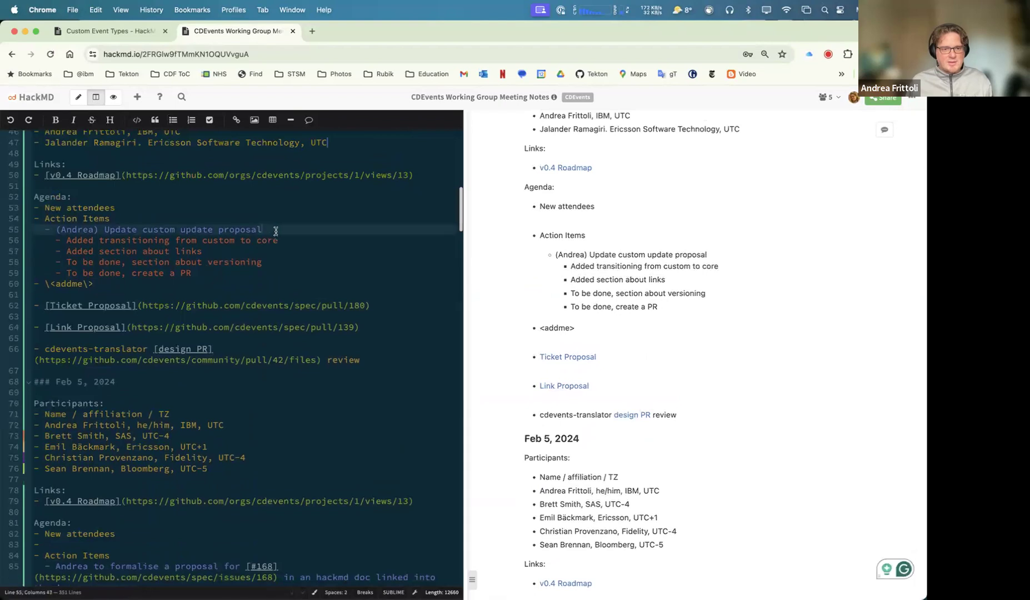
pyautogui.press('super+v')
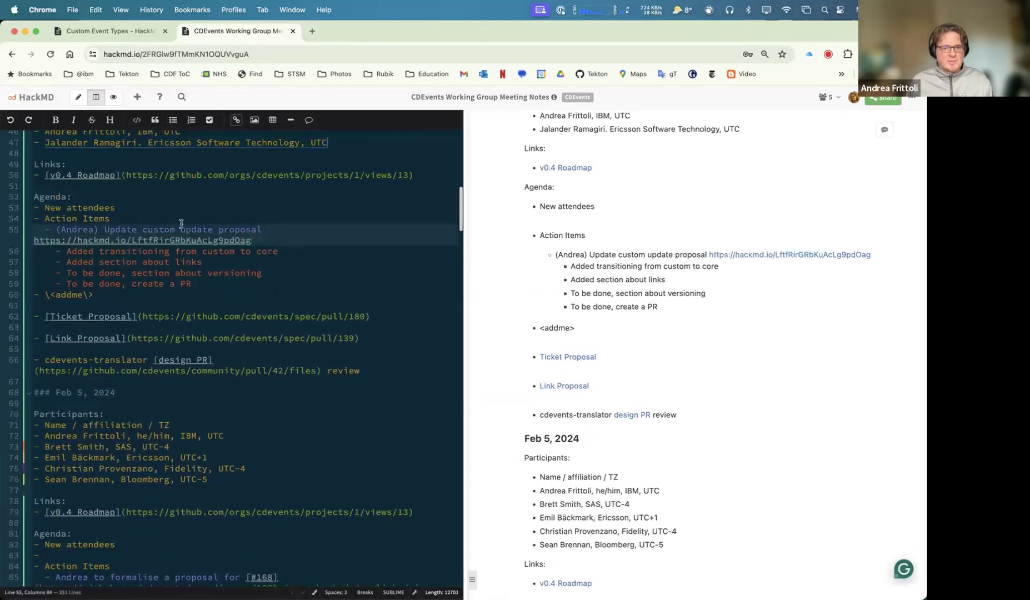
pyautogui.doubleClick(201, 231)
pyautogui.write('events')
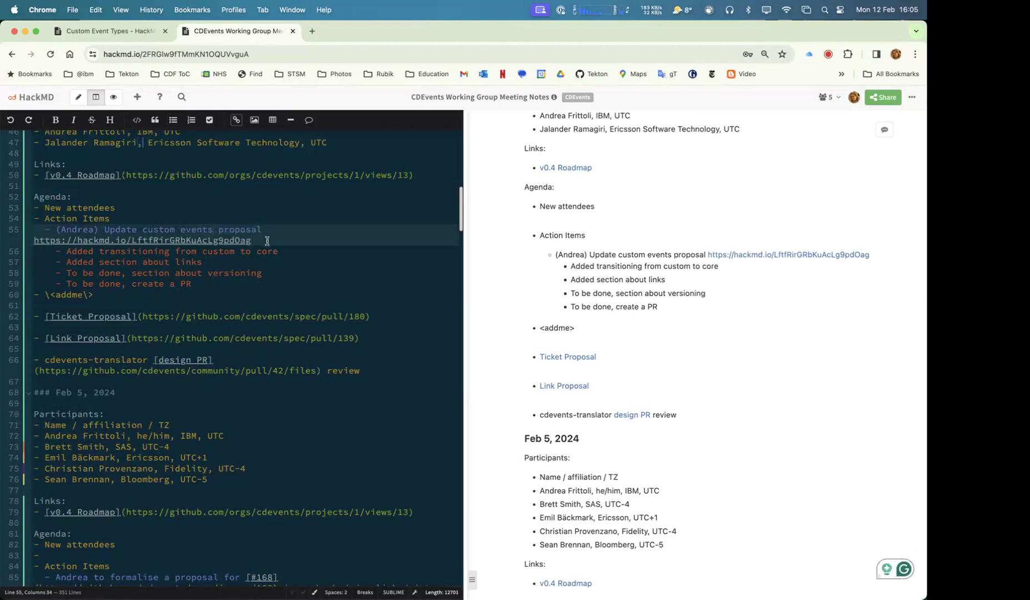
# Step: Step through the item's sub-points: two completed sections, versioning, and the pending PR
pyautogui.click(66, 250)
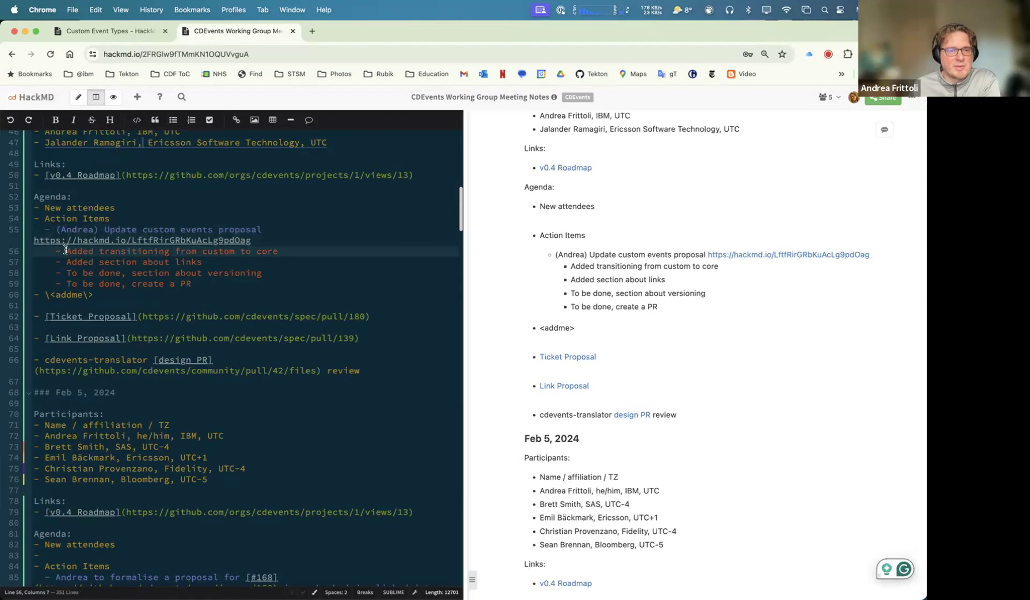
pyautogui.press('Down')
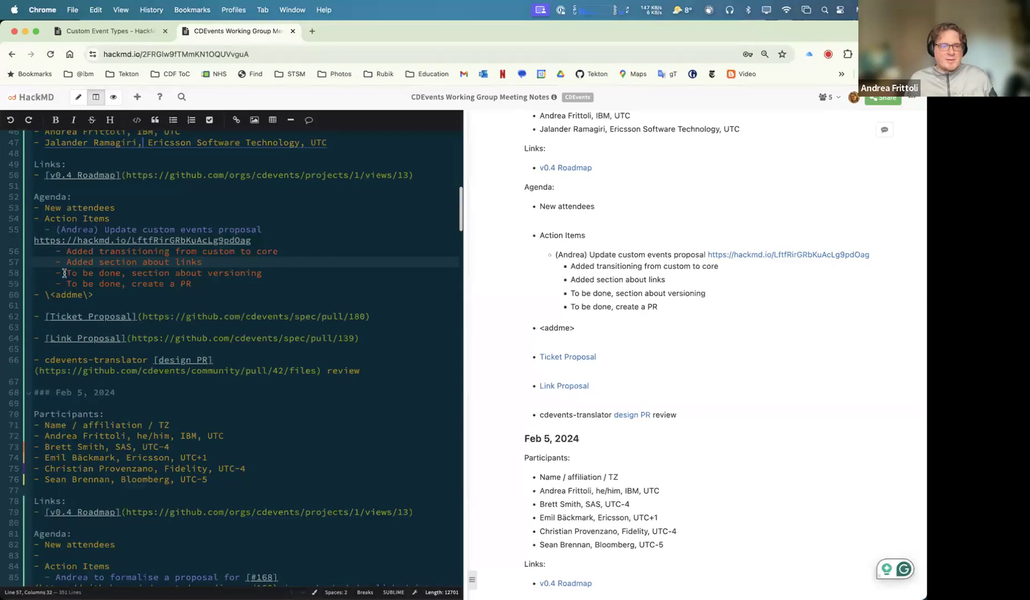
pyautogui.click(276, 273)
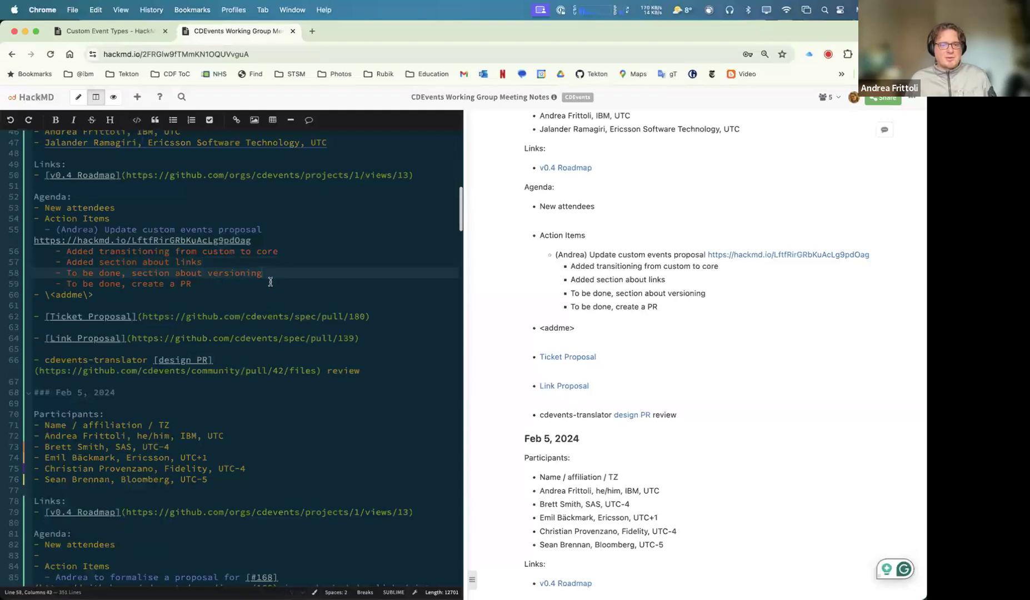
pyautogui.click(247, 284)
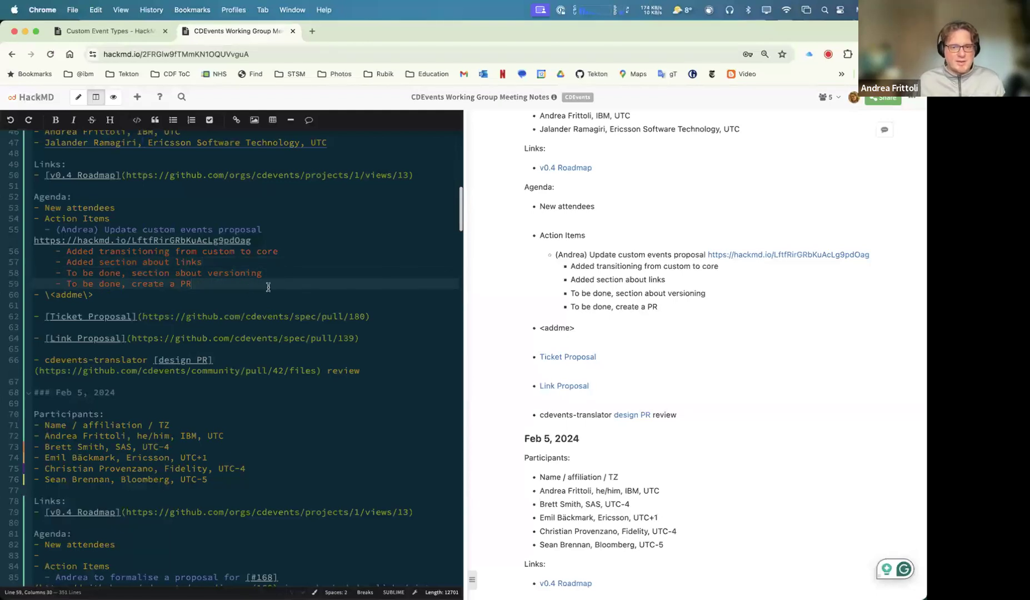
pyautogui.scroll(-1, 572, 273)
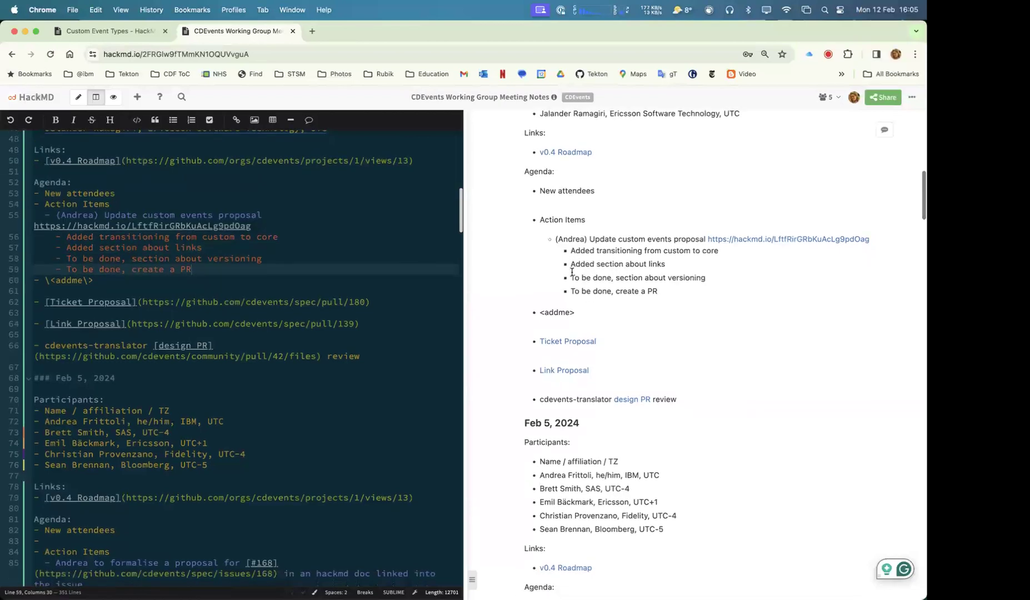
pyautogui.scroll(1, 572, 272)
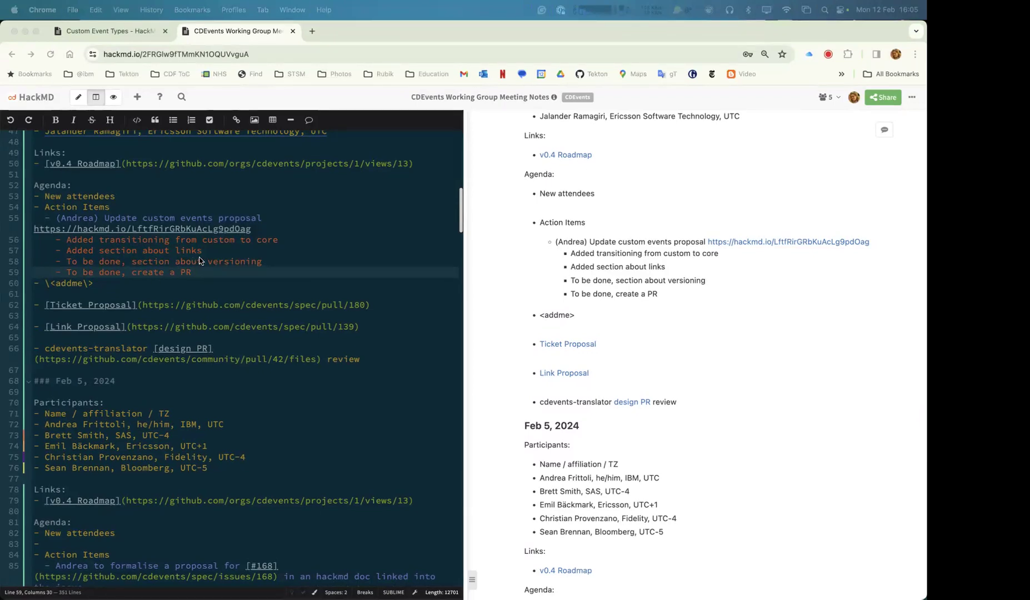
pyautogui.click(227, 261)
pyautogui.doubleClick(227, 261)
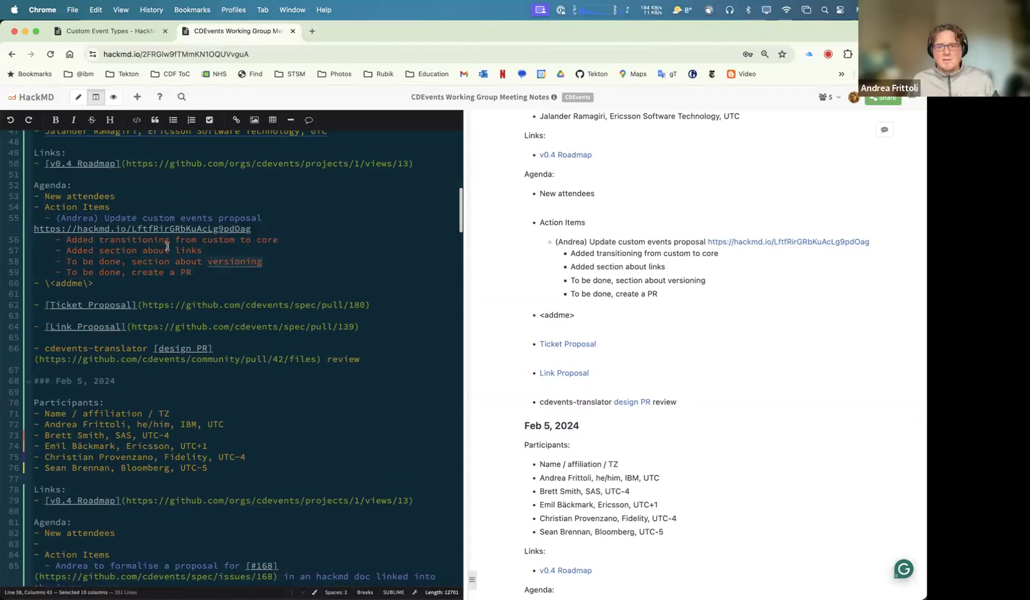
# Step: Highlight the 'Added section about links' point and start a comment on it
pyautogui.click(883, 133)
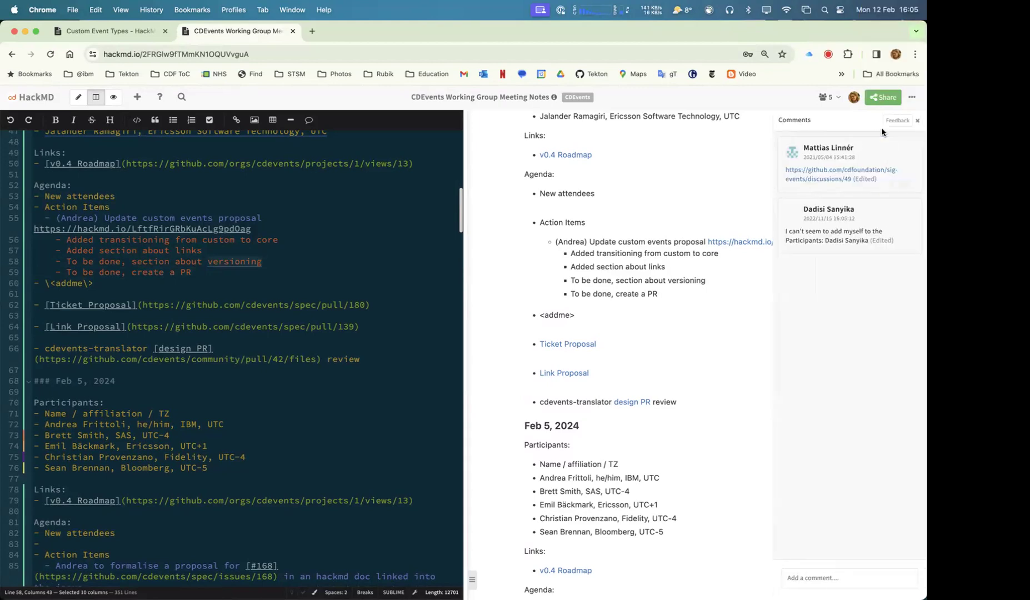
pyautogui.click(917, 123)
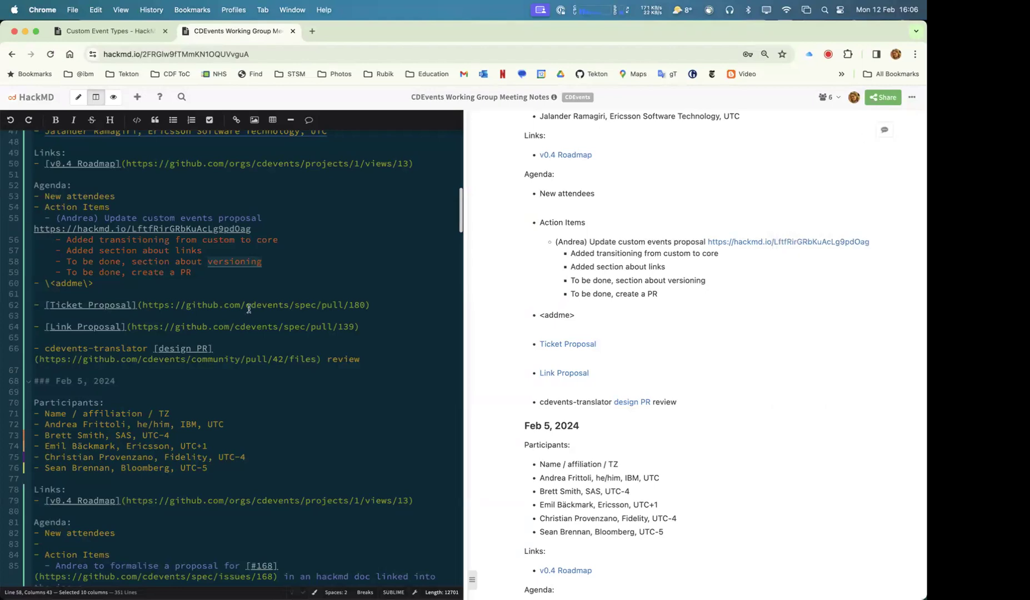
pyautogui.moveTo(571, 265); pyautogui.dragTo(676, 262)
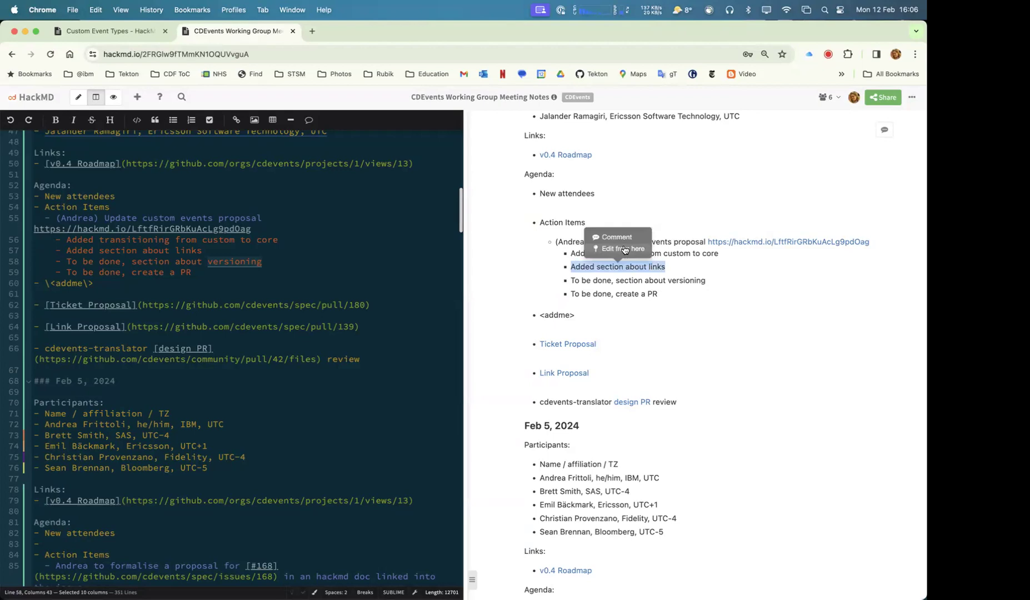
pyautogui.click(634, 282)
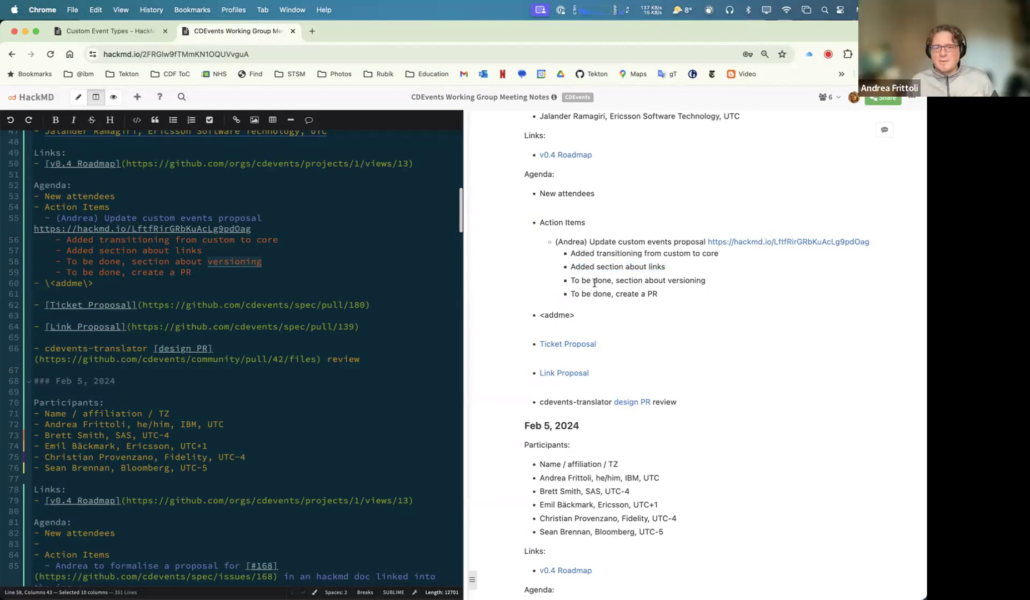
pyautogui.moveTo(570, 267); pyautogui.dragTo(673, 265)
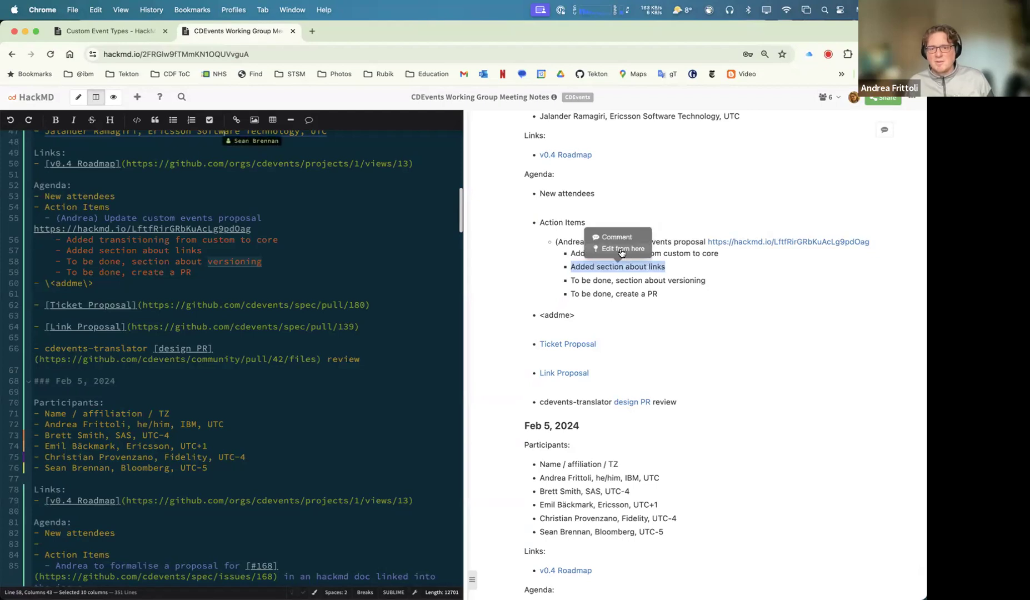
pyautogui.click(619, 243)
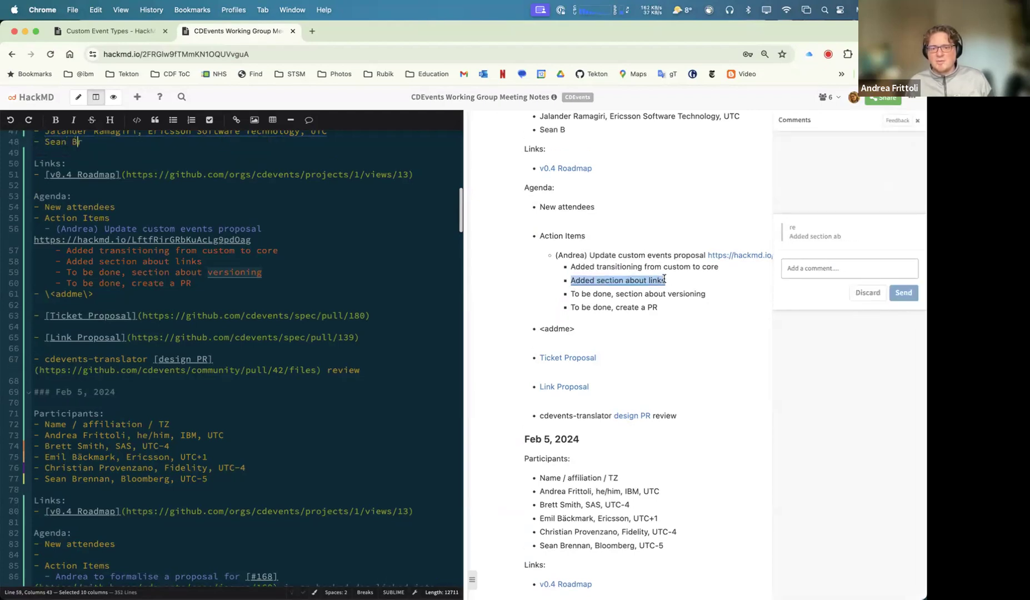
# Step: Discard the unfinished comment draft and confirm so the Comments panel closes
pyautogui.click(866, 302)
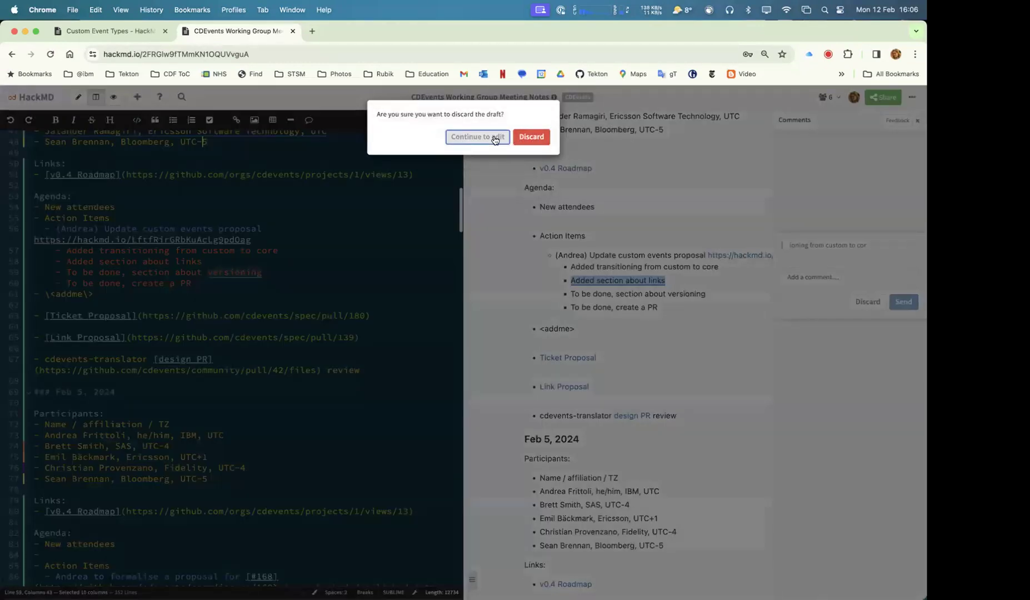
pyautogui.click(495, 138)
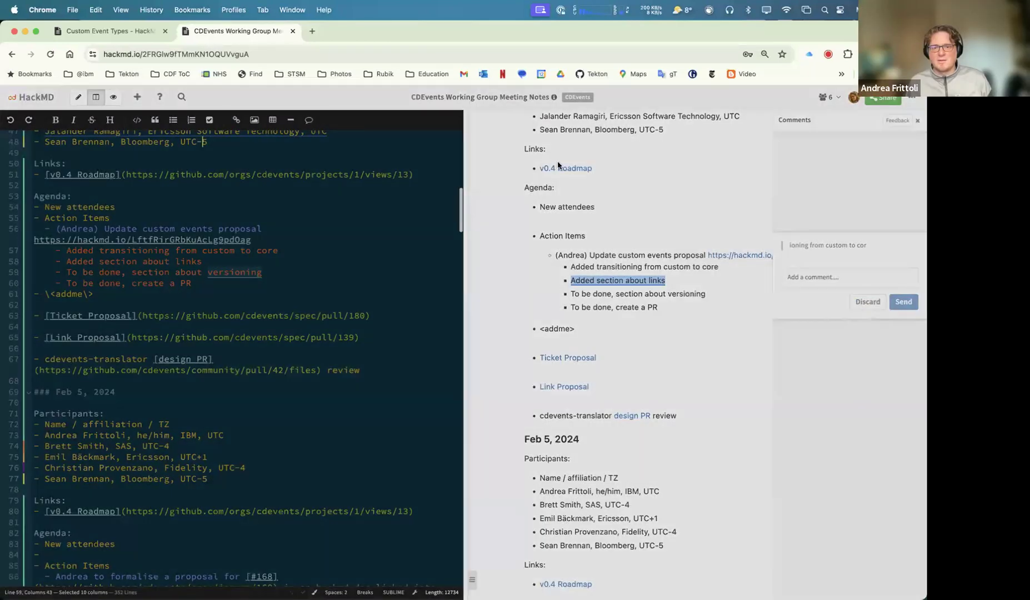
pyautogui.click(557, 162)
pyautogui.click(532, 139)
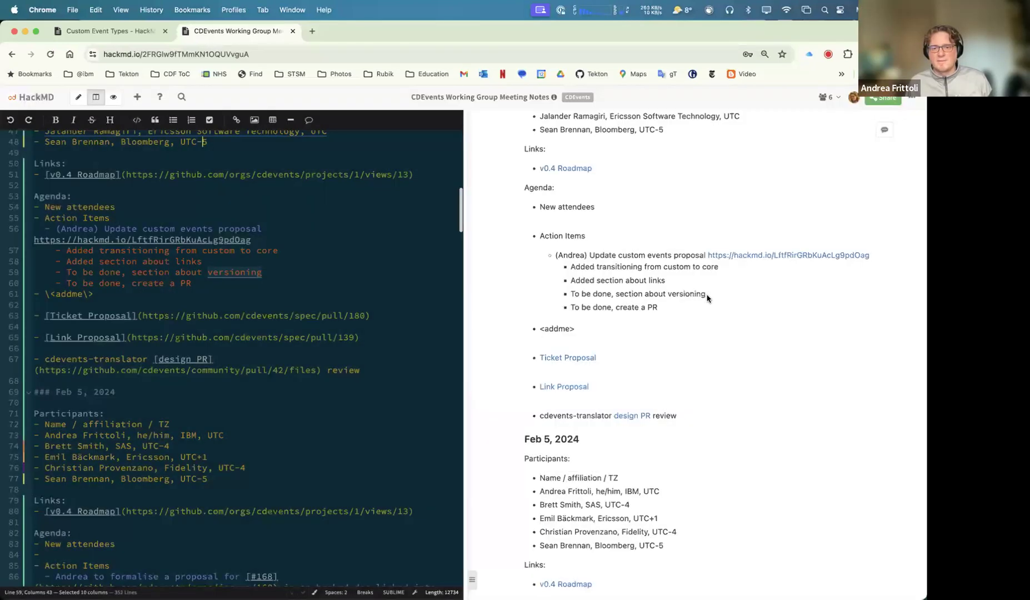
pyautogui.scroll(2, 279, 277)
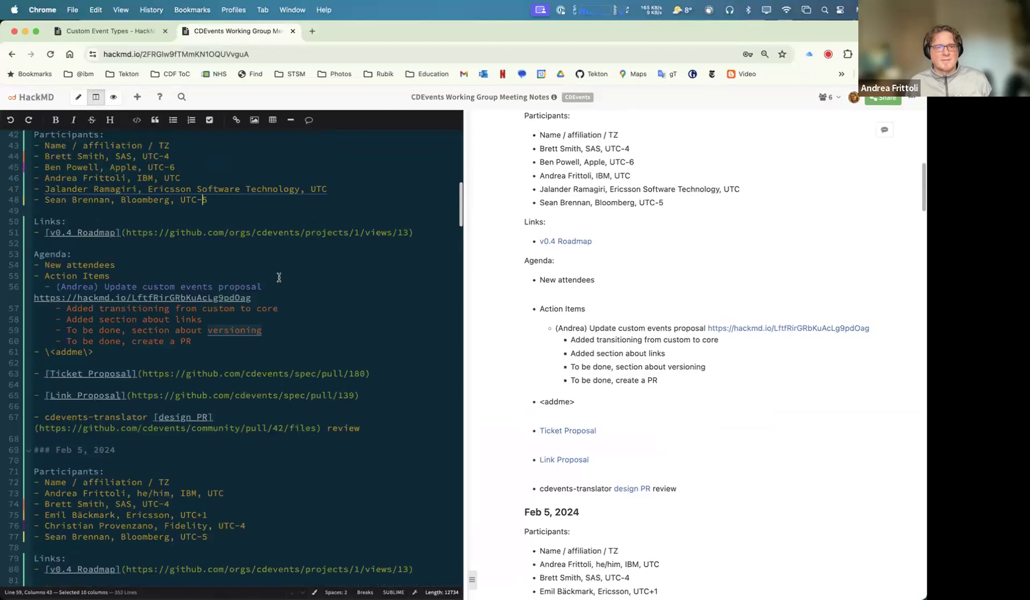
pyautogui.scroll(-2, 279, 278)
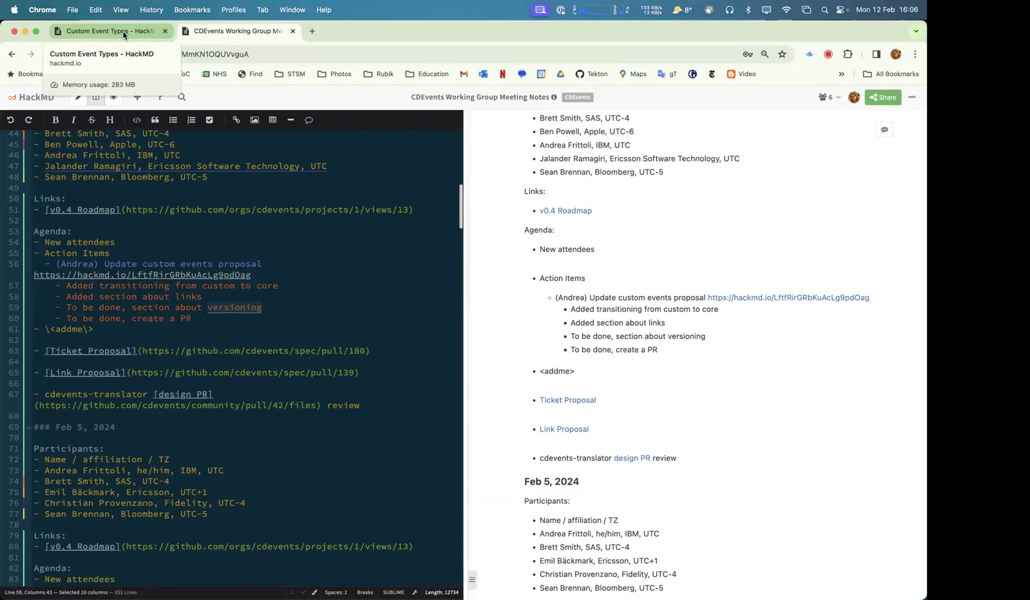
pyautogui.click(248, 329)
pyautogui.scroll(-1, 248, 327)
pyautogui.scroll(-2, 248, 327)
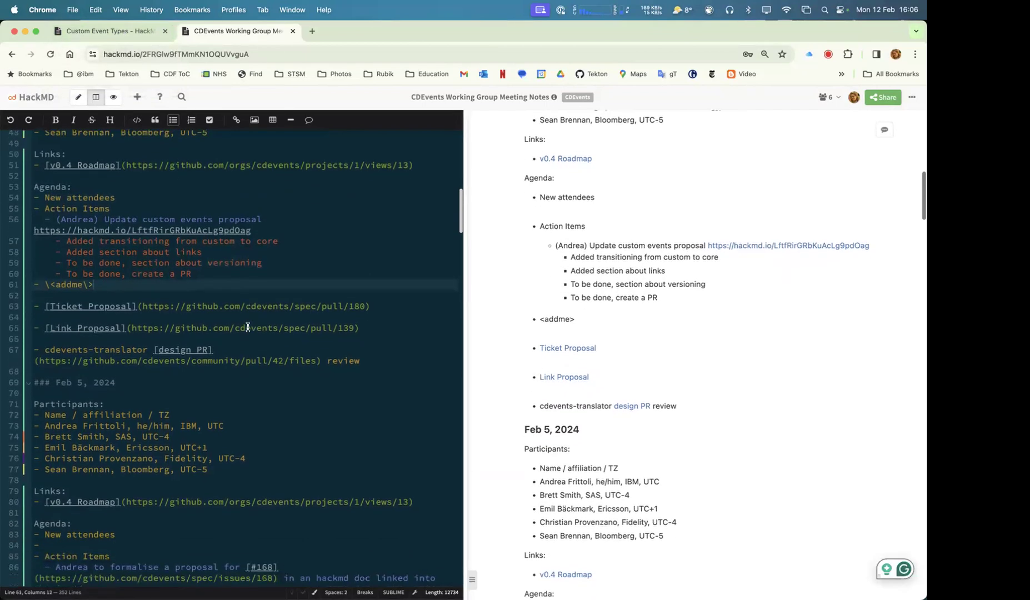
pyautogui.scroll(2, 247, 327)
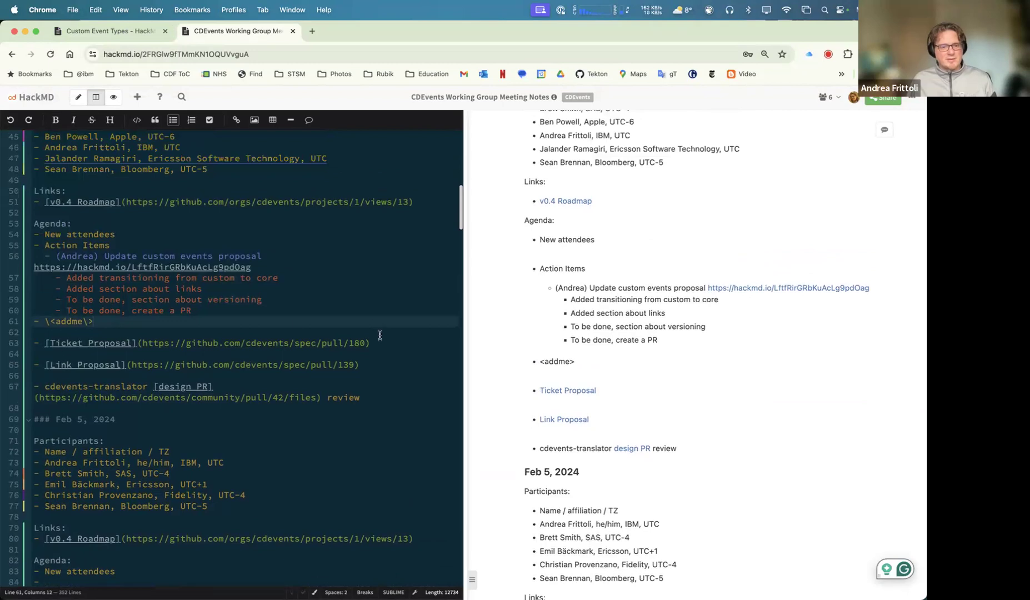
pyautogui.click(224, 389)
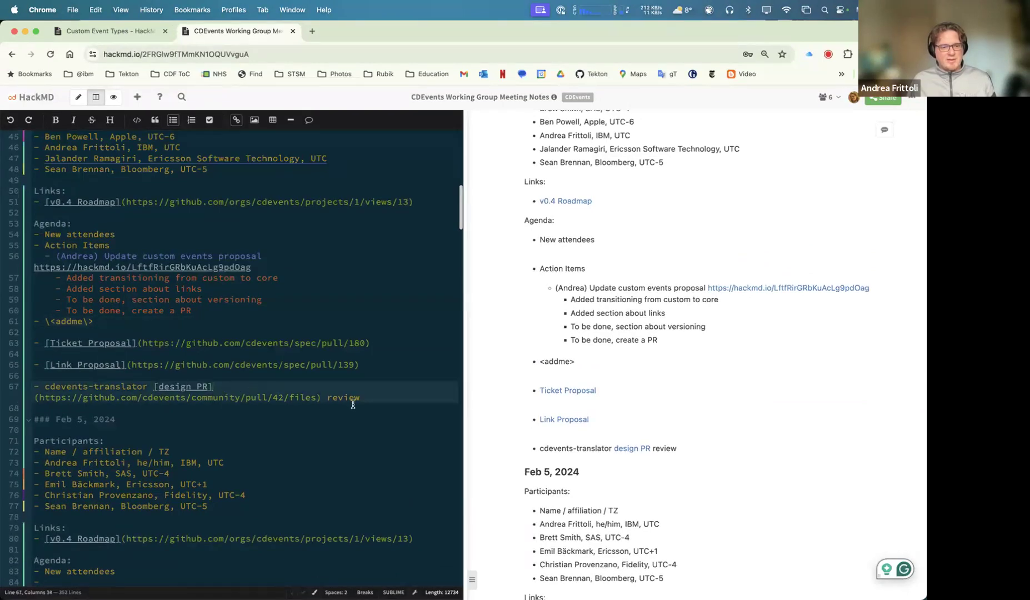
pyautogui.click(382, 397)
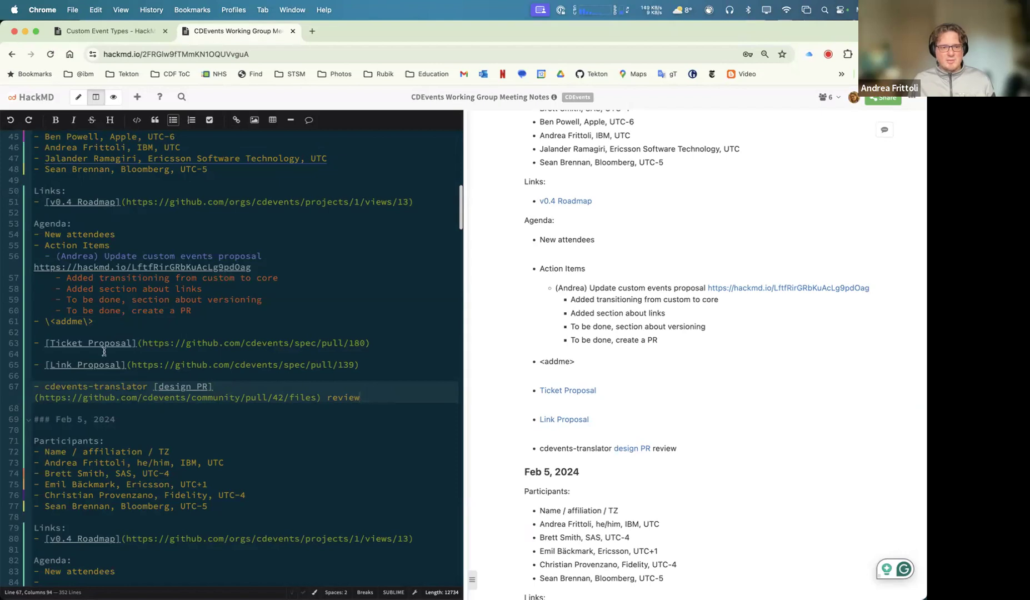
pyautogui.click(379, 345)
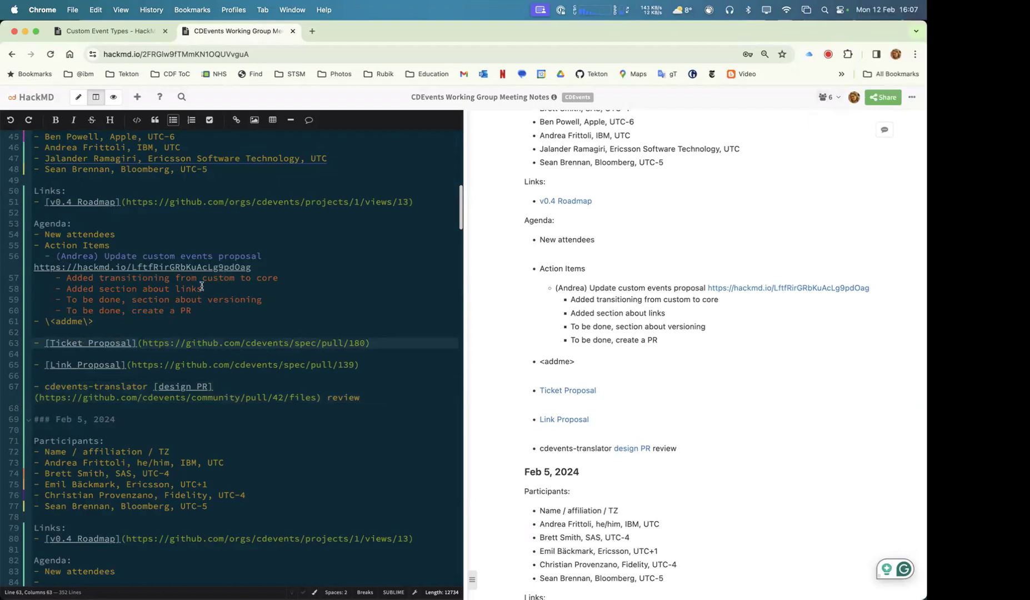
pyautogui.tripleClick(569, 393)
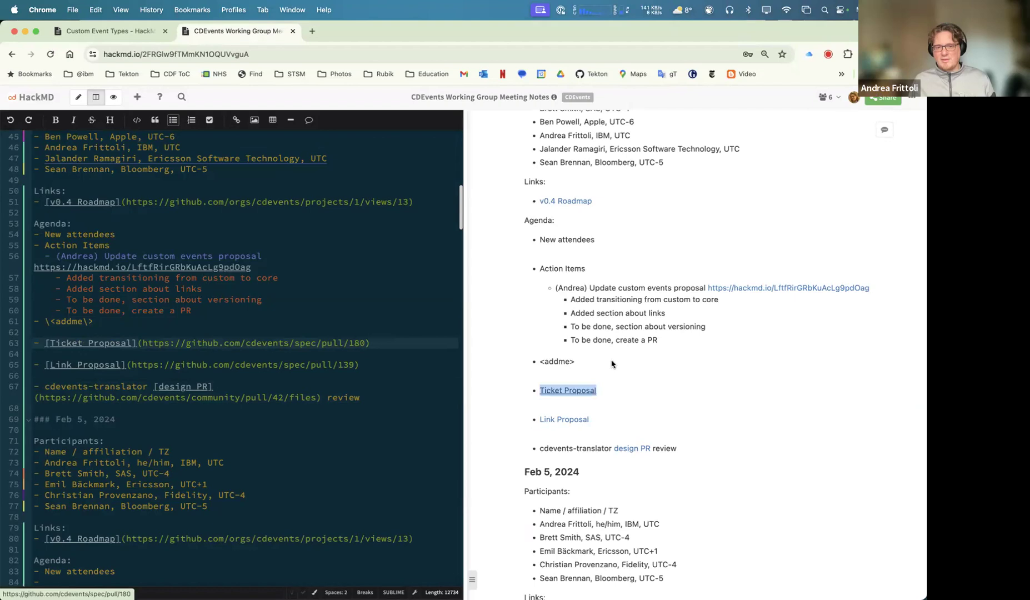
pyautogui.click(629, 393)
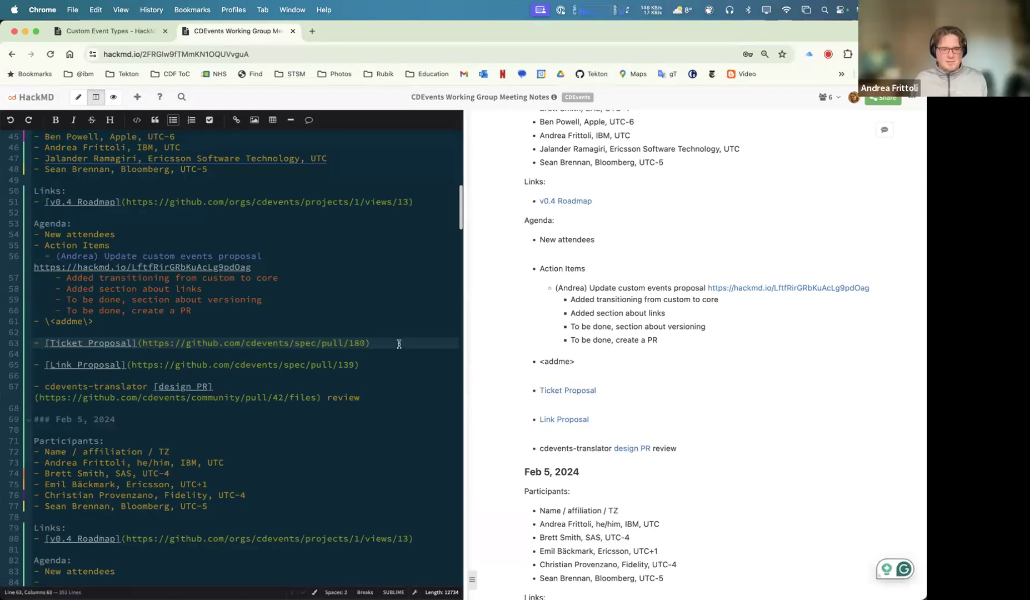
# Step: Add nested bullets 'Some updates to the PR', 'Only one outstanding comment to be addressed', 'Please re-review'
pyautogui.press('Return')
pyautogui.press('Tab')
pyautogui.write('Some yu')
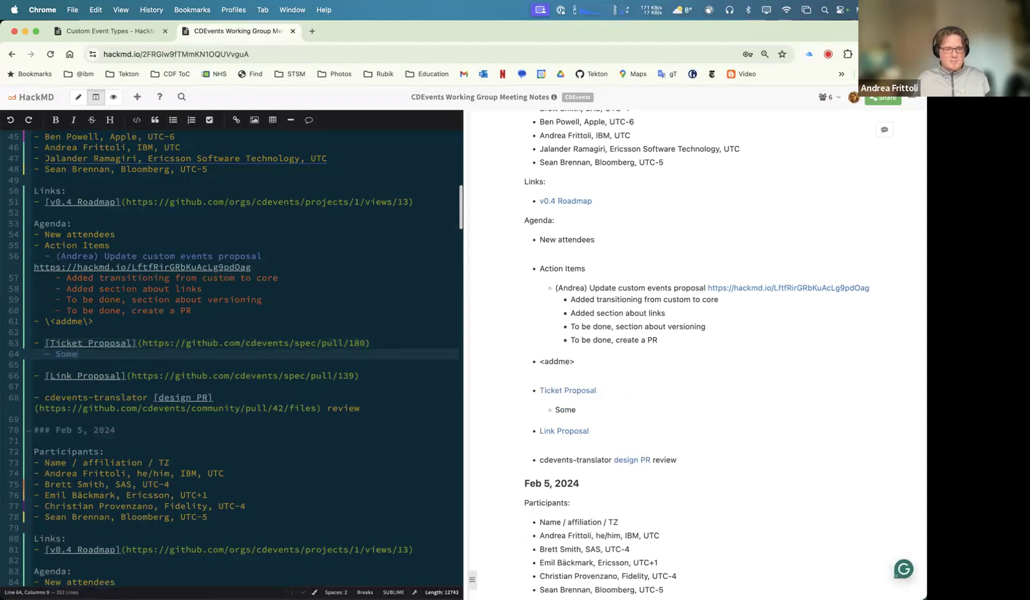
pyautogui.press('BackSpace')
pyautogui.press('BackSpace')
pyautogui.write('upd')
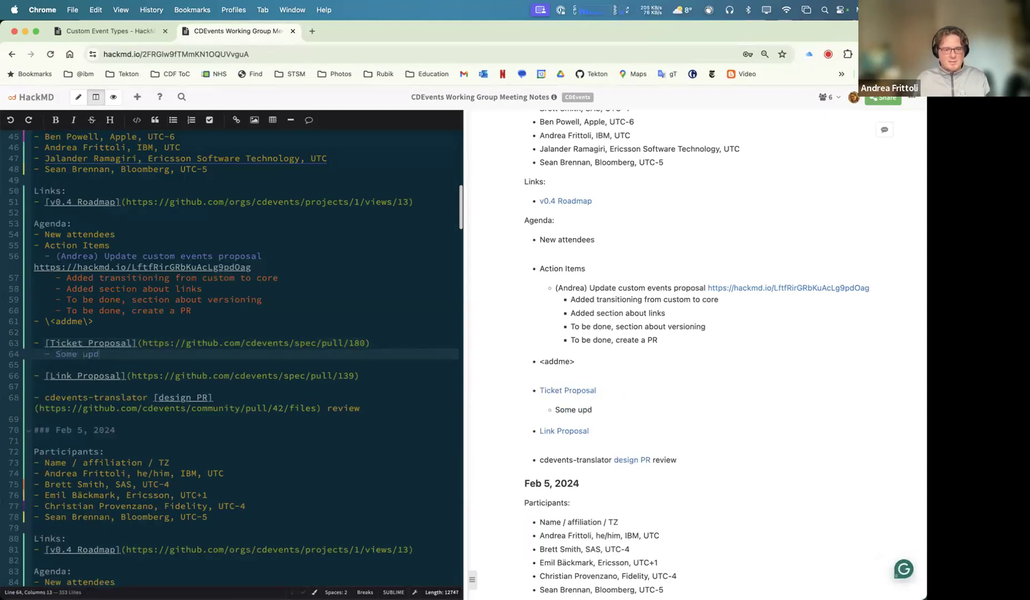
pyautogui.write('ates to the PR')
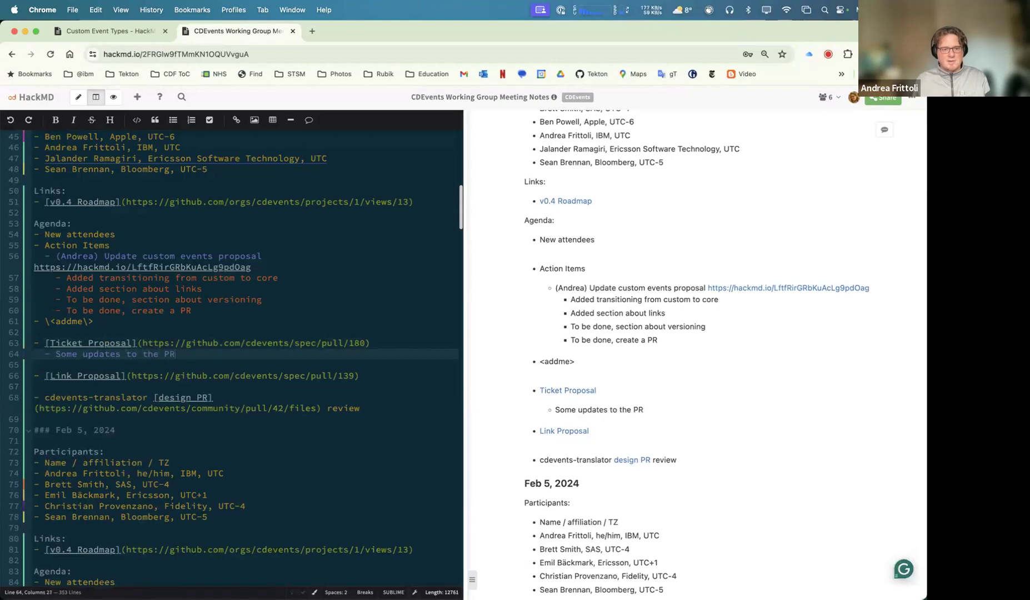
pyautogui.press('Return')
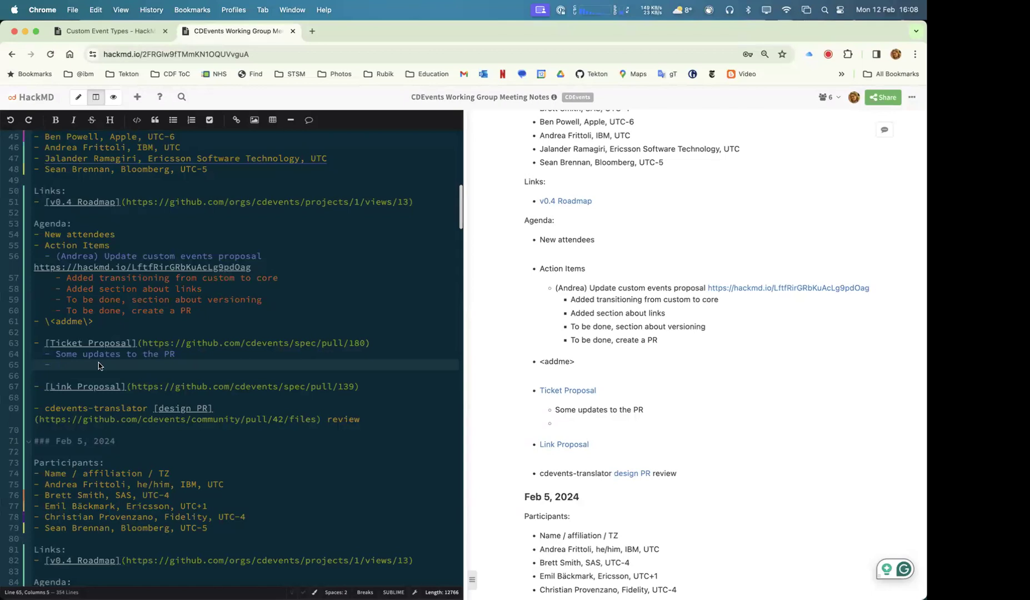
pyautogui.write('Only one')
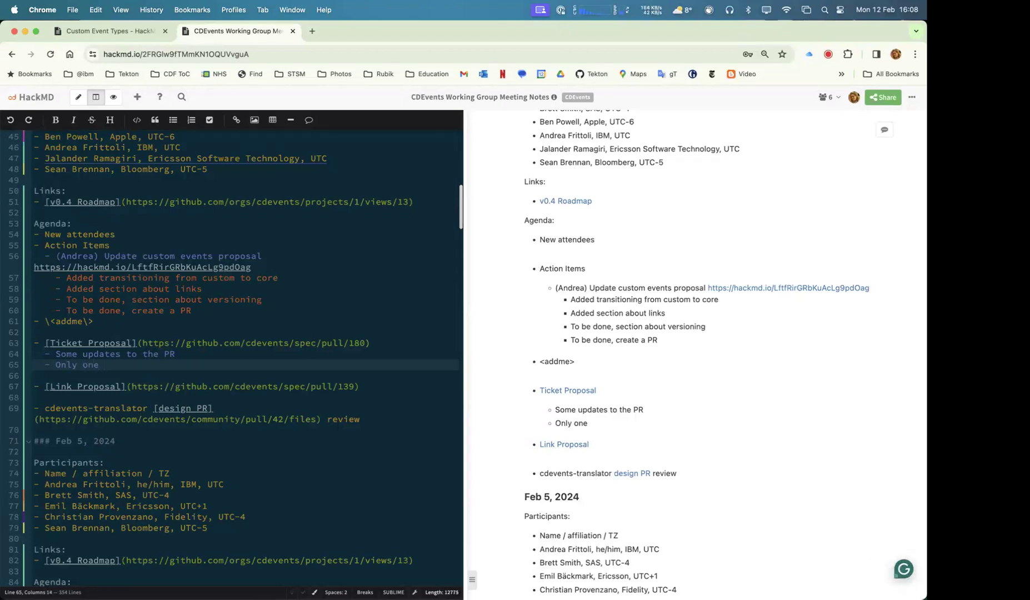
pyautogui.write(' outstamdi')
pyautogui.press('BackSpace')
pyautogui.press('BackSpace')
pyautogui.press('BackSpace')
pyautogui.write('nding comment to be ')
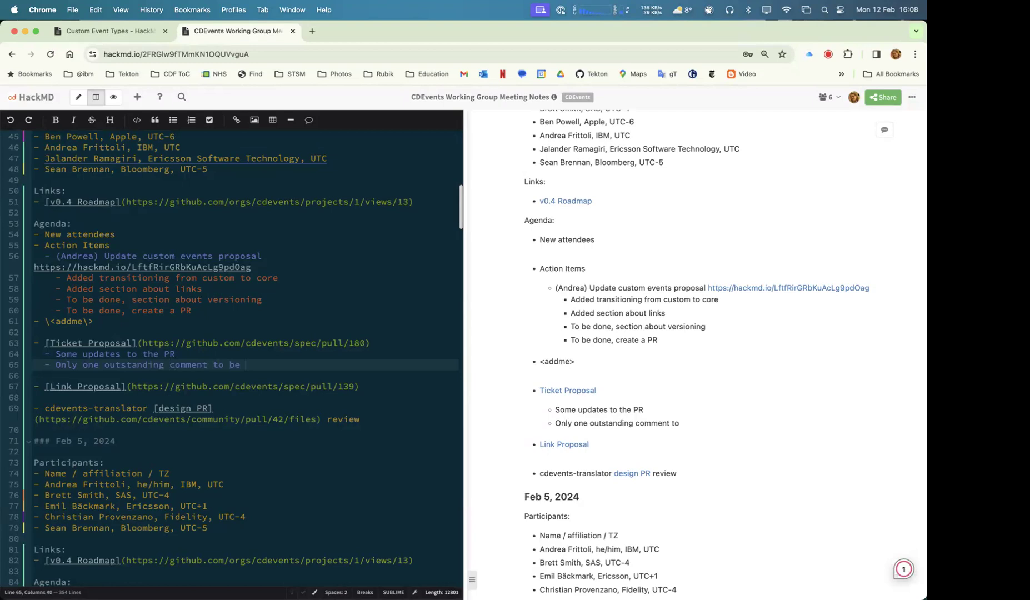
pyautogui.write('addressed')
pyautogui.press('Return')
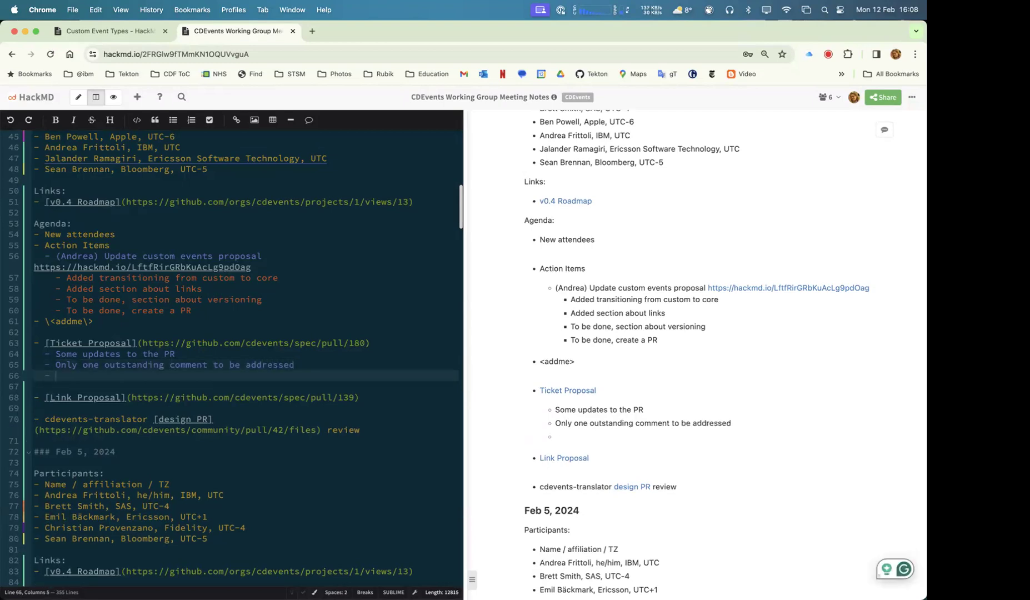
pyautogui.write('Please')
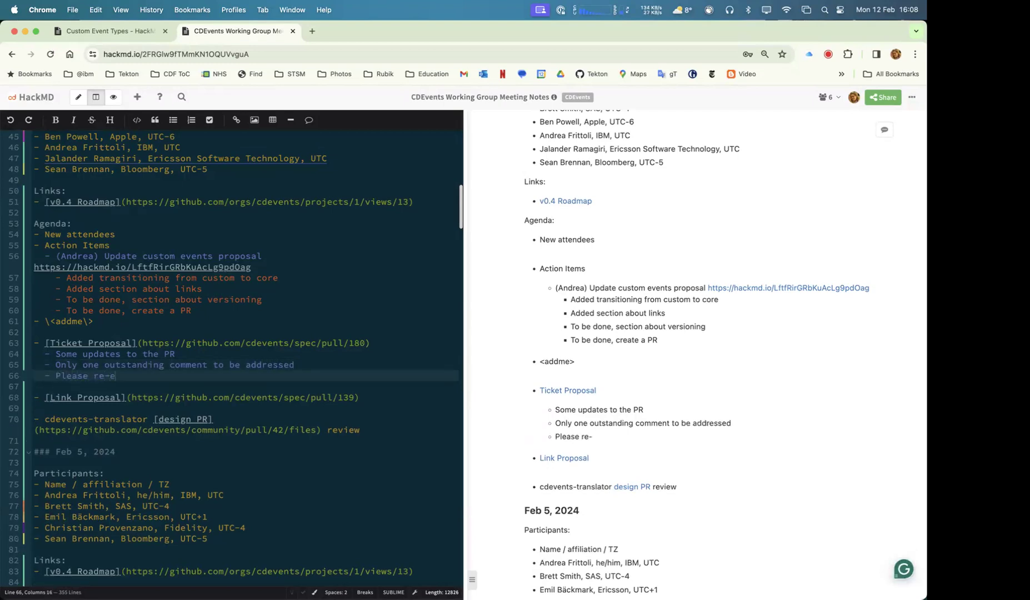
pyautogui.press('BackSpace')
pyautogui.write('review')
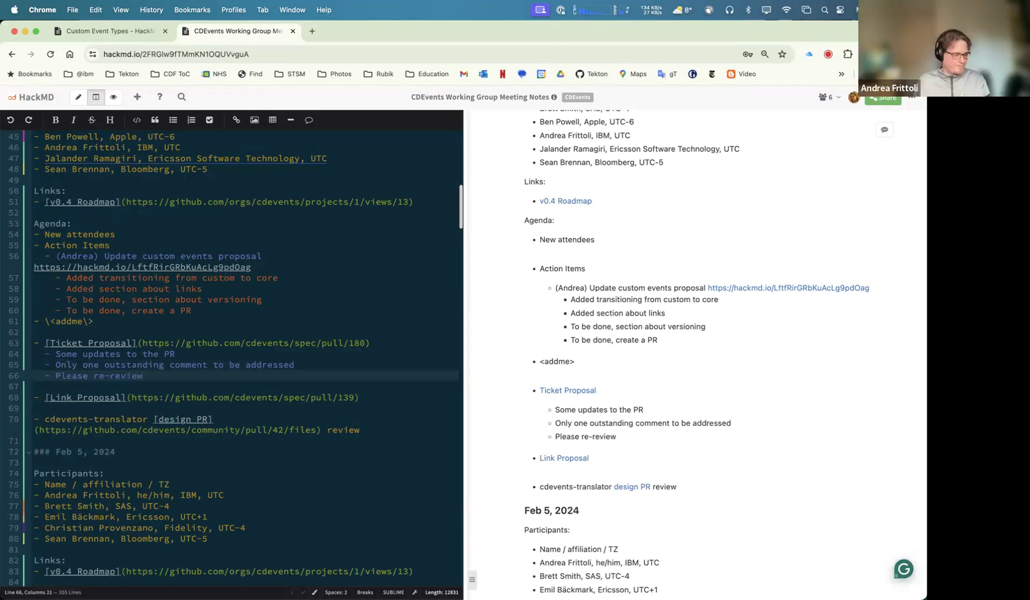